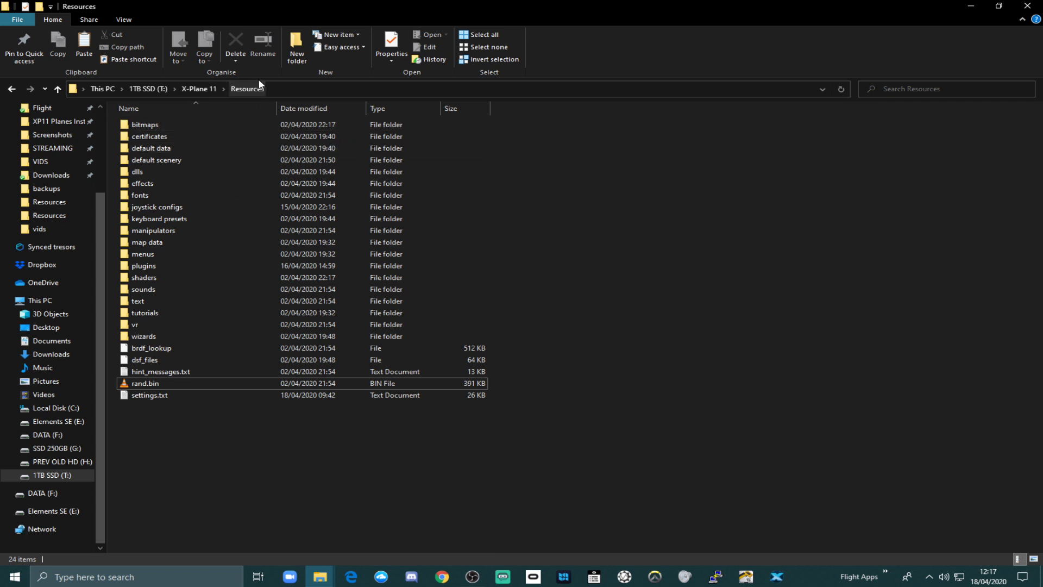
Duplicate settings.txt in the Resources folder to create settings - Copy.txt.
left_click(161, 396)
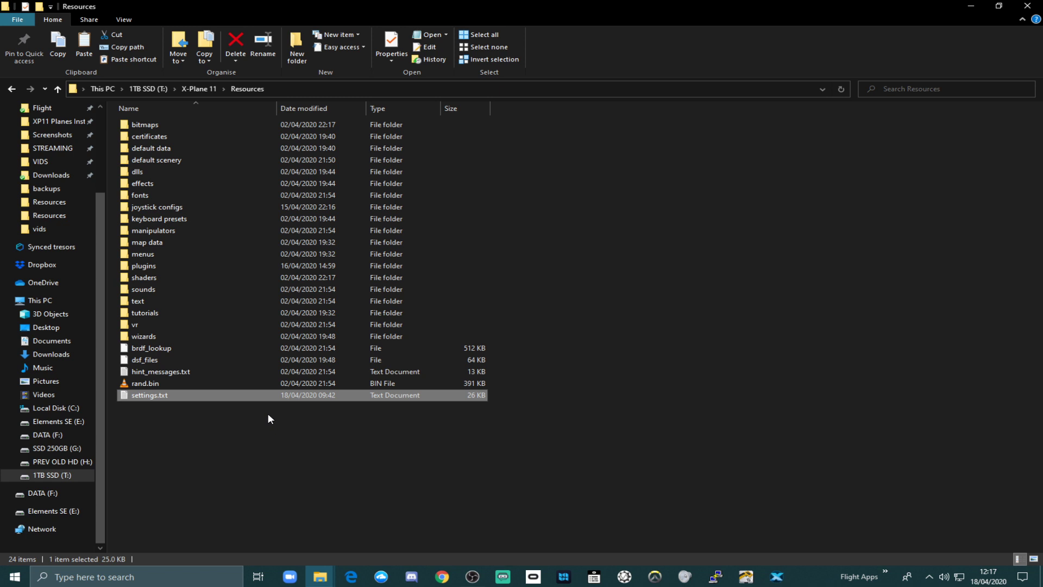
right_click(168, 398)
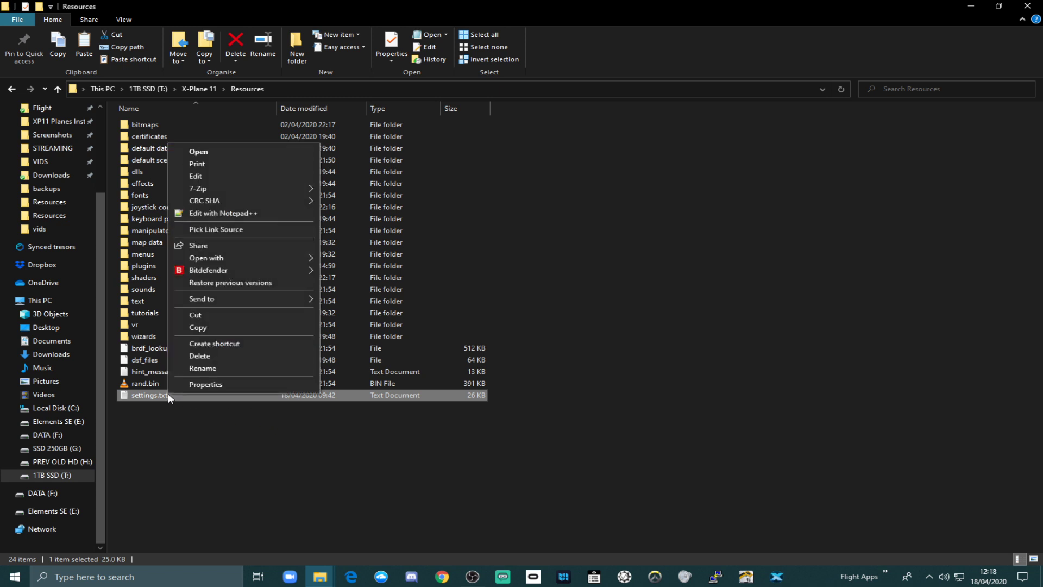
left_click(260, 332)
left_click(222, 444)
right_click(222, 444)
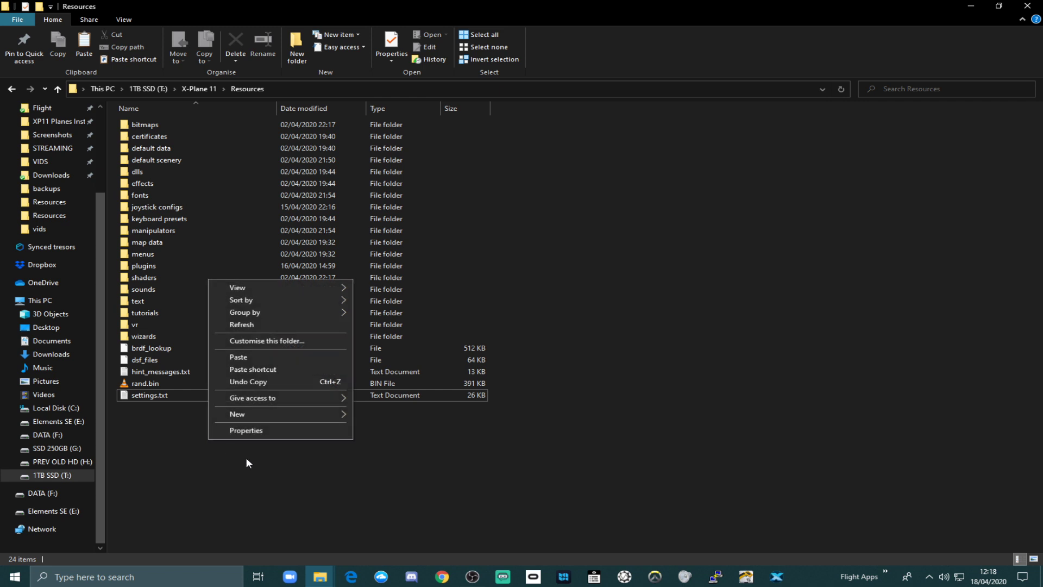
left_click(249, 360)
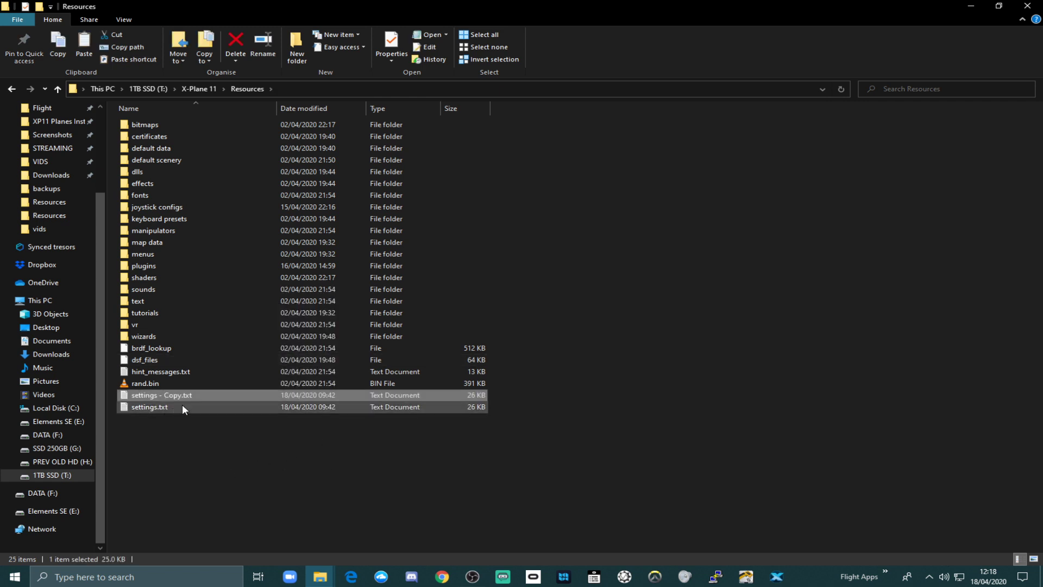
Move settings - Copy.txt into the X-Plane 11 backups folder, then return to X-Plane 11.
right_click(175, 395)
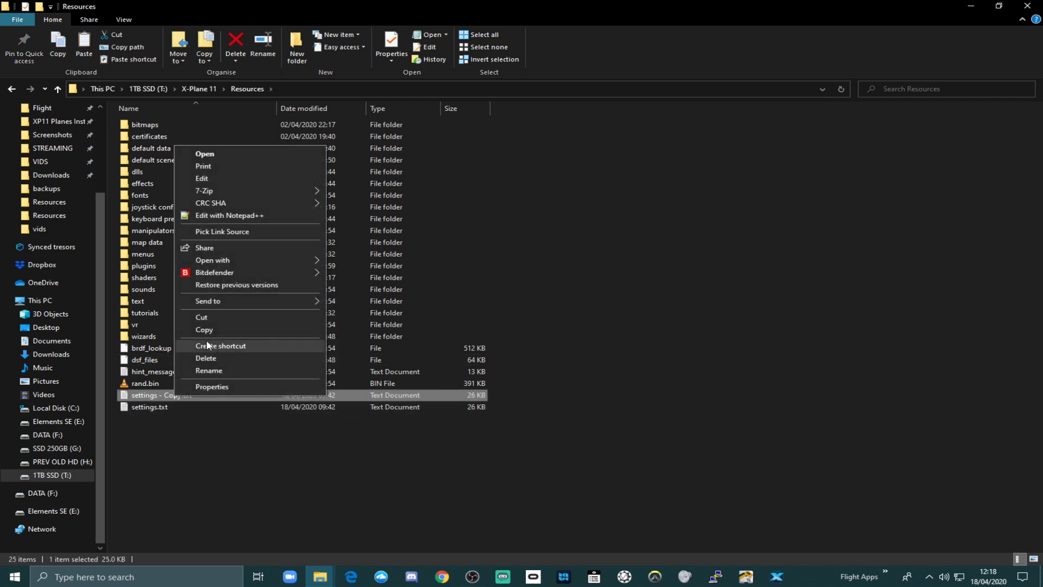
left_click(201, 319)
left_click(191, 84)
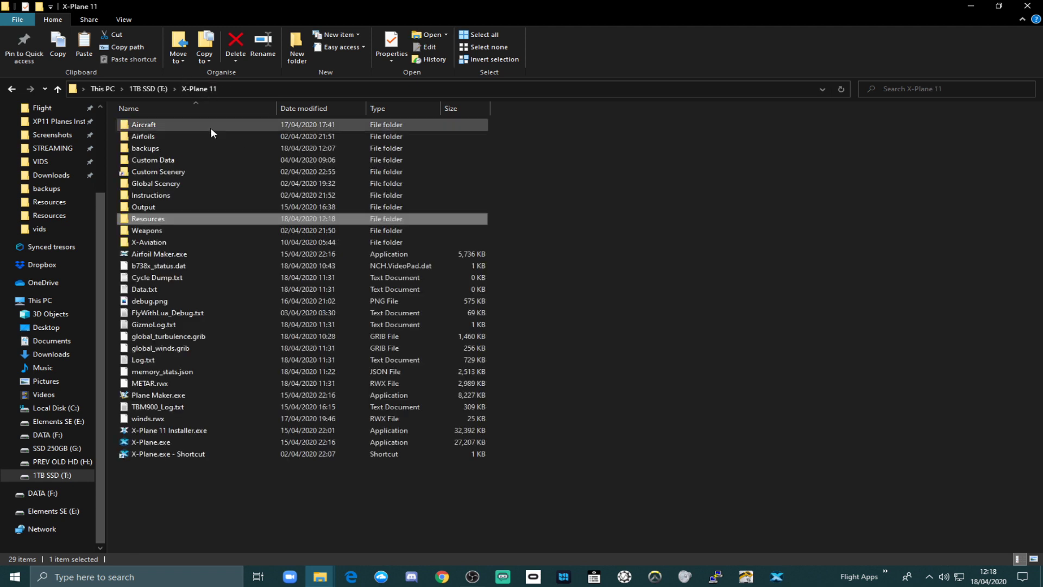
double_click(164, 151)
right_click(181, 194)
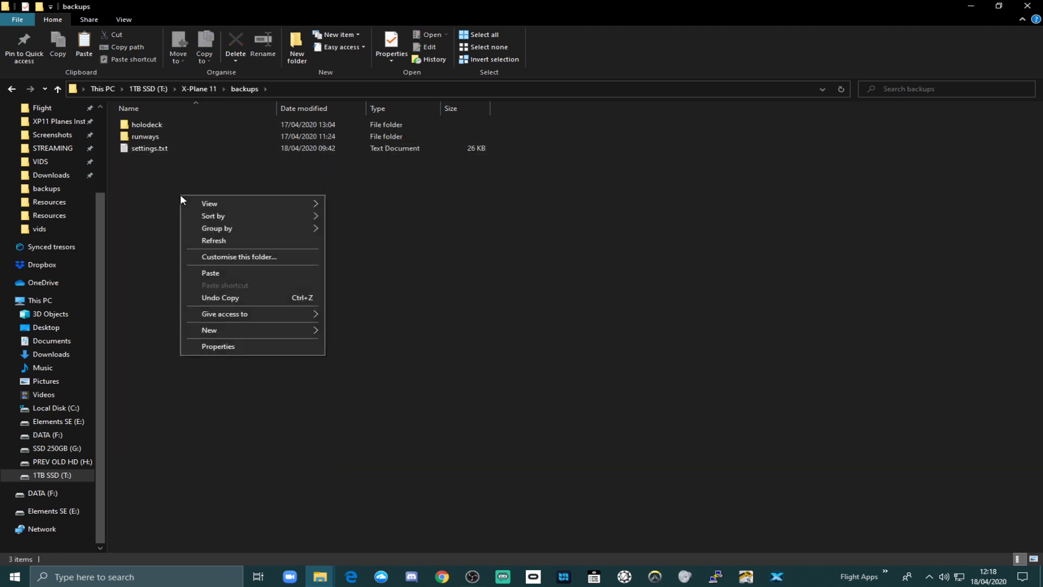
left_click(219, 272)
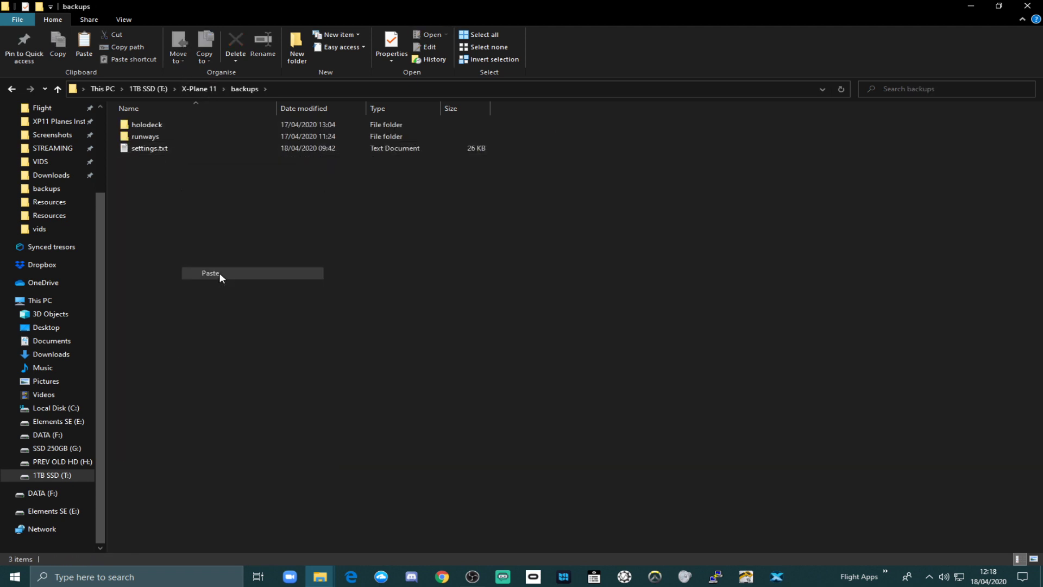
left_click(196, 90)
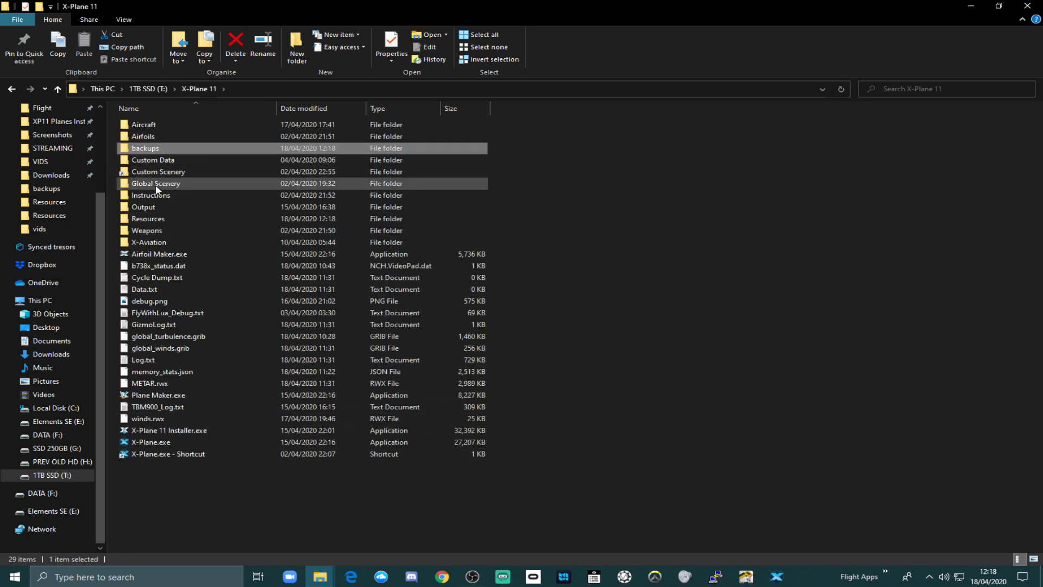
Open settings.txt from the Resources folder in Notepad.
double_click(147, 219)
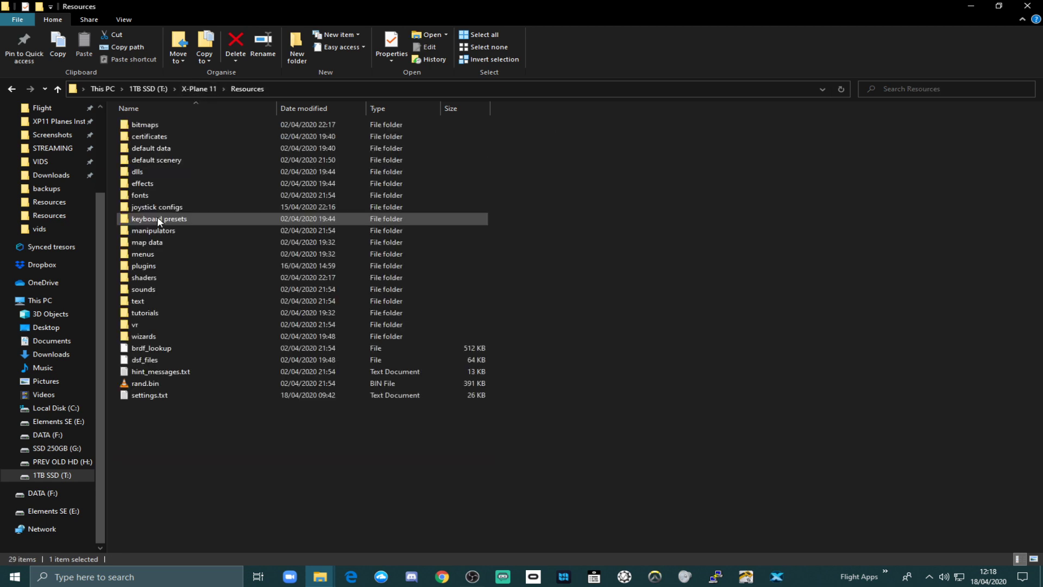
left_click(181, 396)
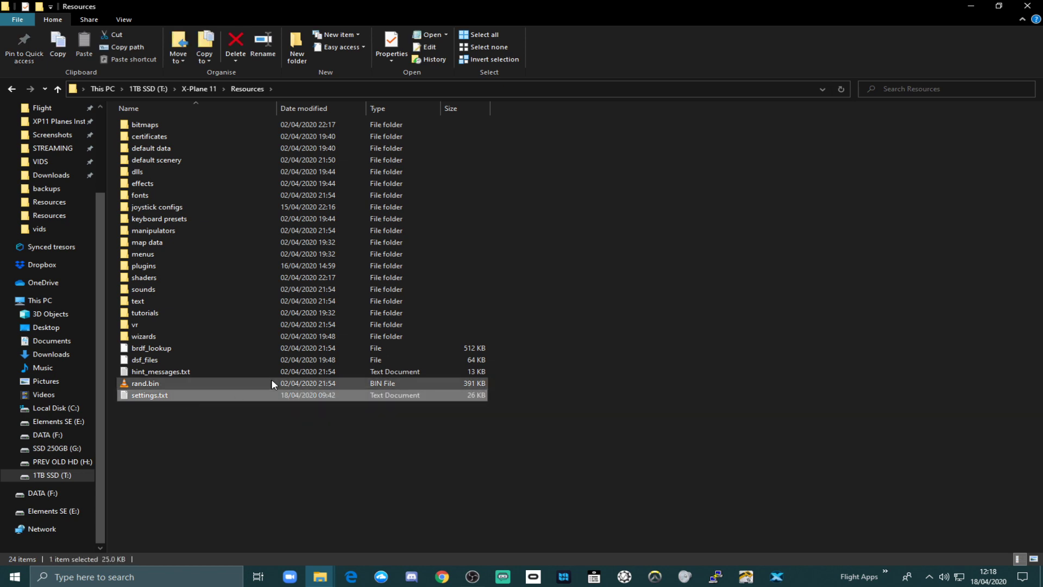
double_click(201, 396)
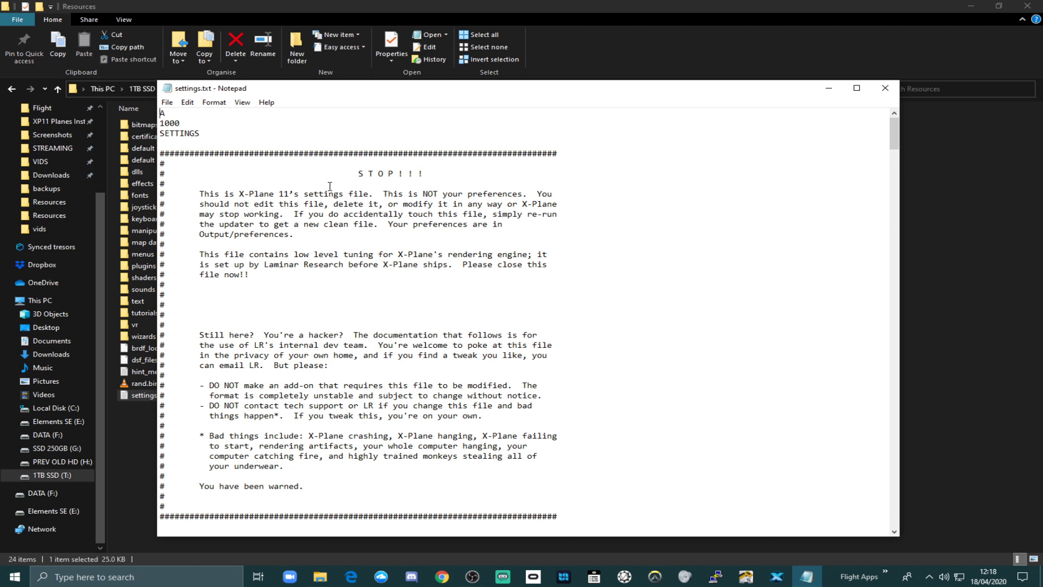
Search for 'fbo/shadow_cam_size' to jump to its first occurrence.
key("ctrl+f")
left_click(321, 204)
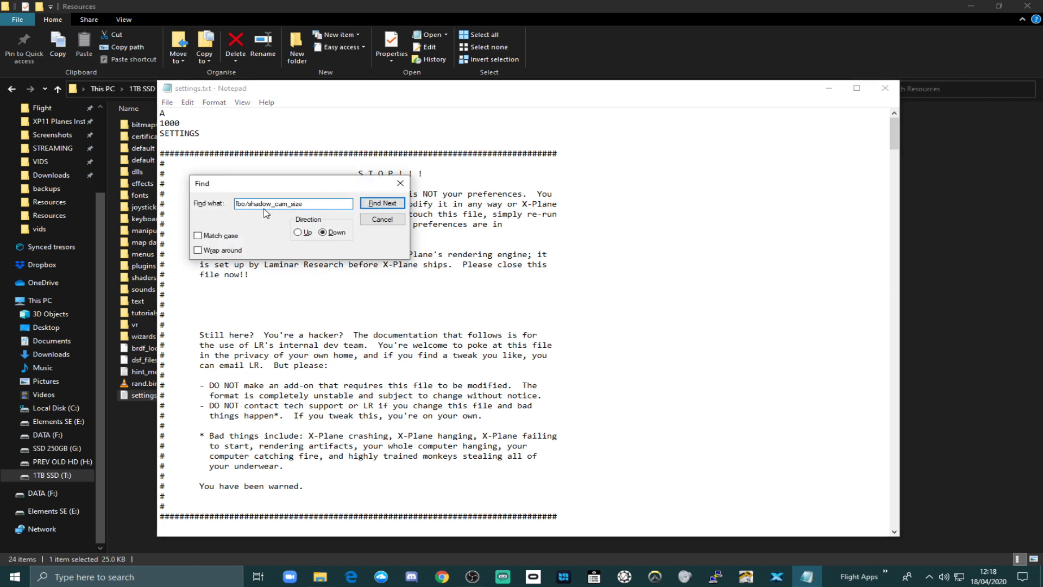
left_click_drag(241, 206, 318, 203)
double_click(318, 204)
left_click(260, 204)
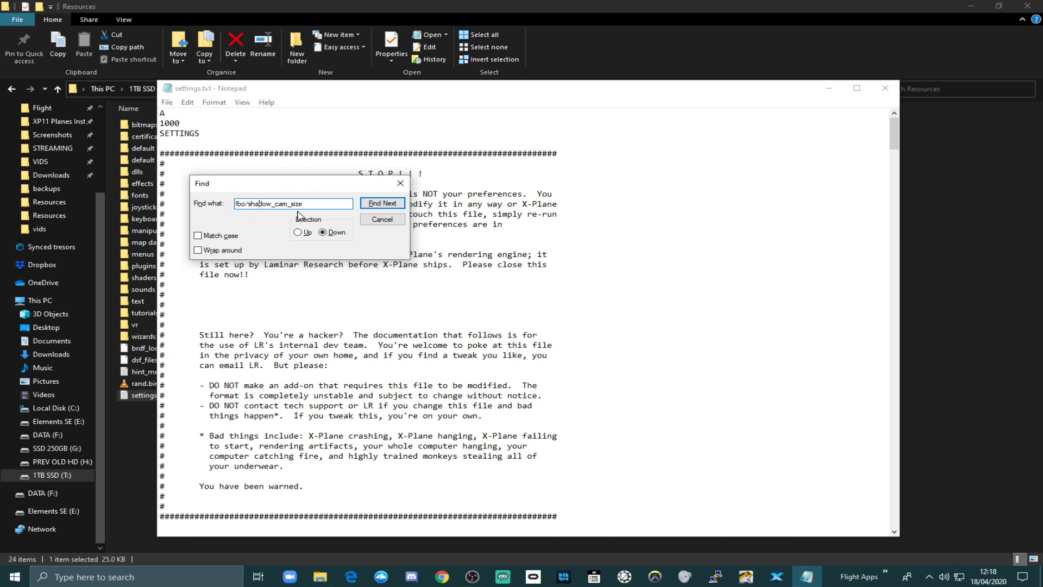
left_click(393, 204)
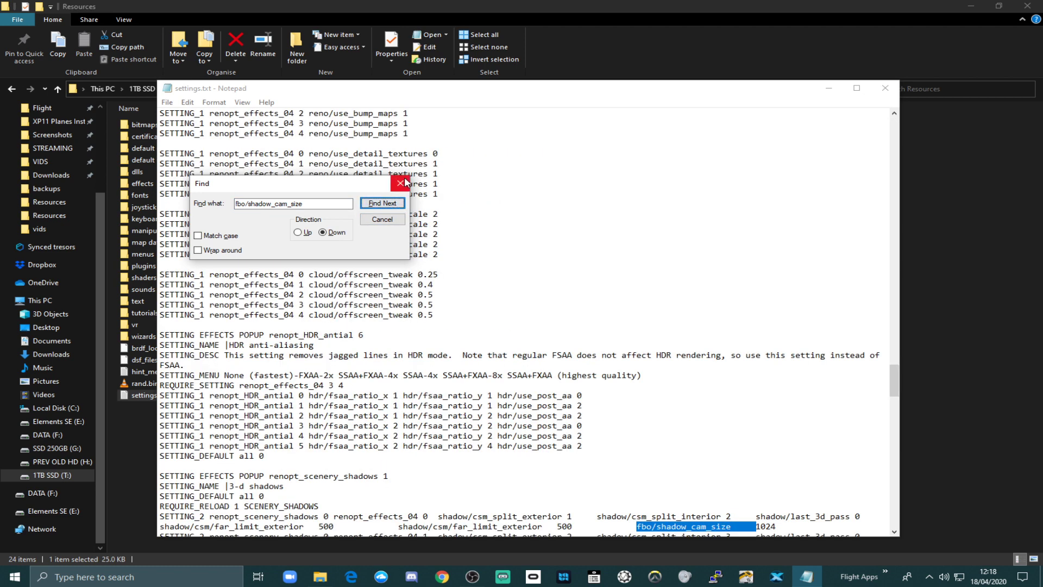
left_click(401, 184)
Scroll down to the SETTING_2 renopt_scenery_shadows lines in settings.txt.
scroll(817, 285, "down", 11)
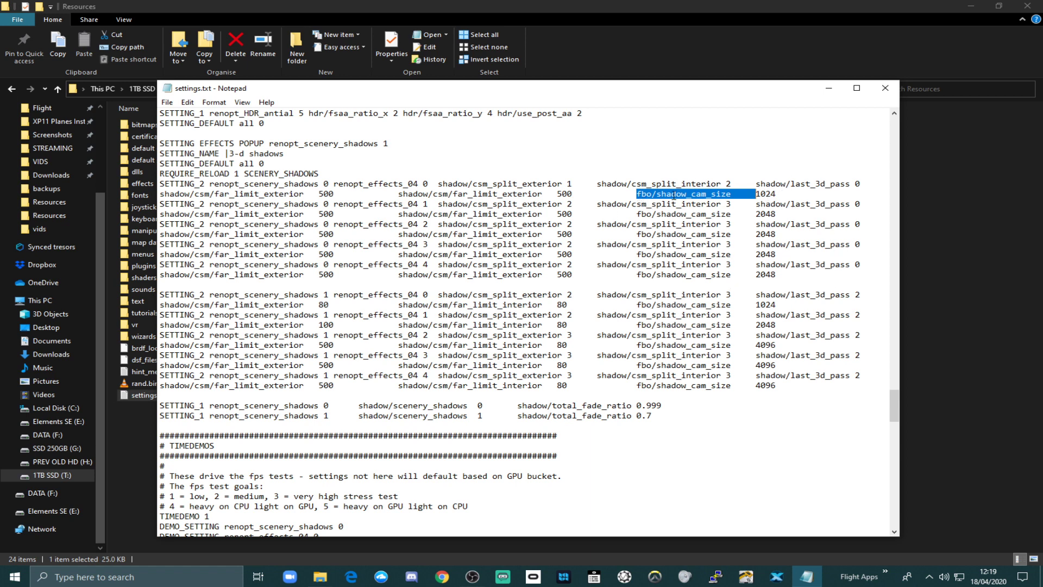
Replace the first five shadow_cam_size values (1024, 2048, 2048, 2048, 2048) with 8192.
double_click(774, 194)
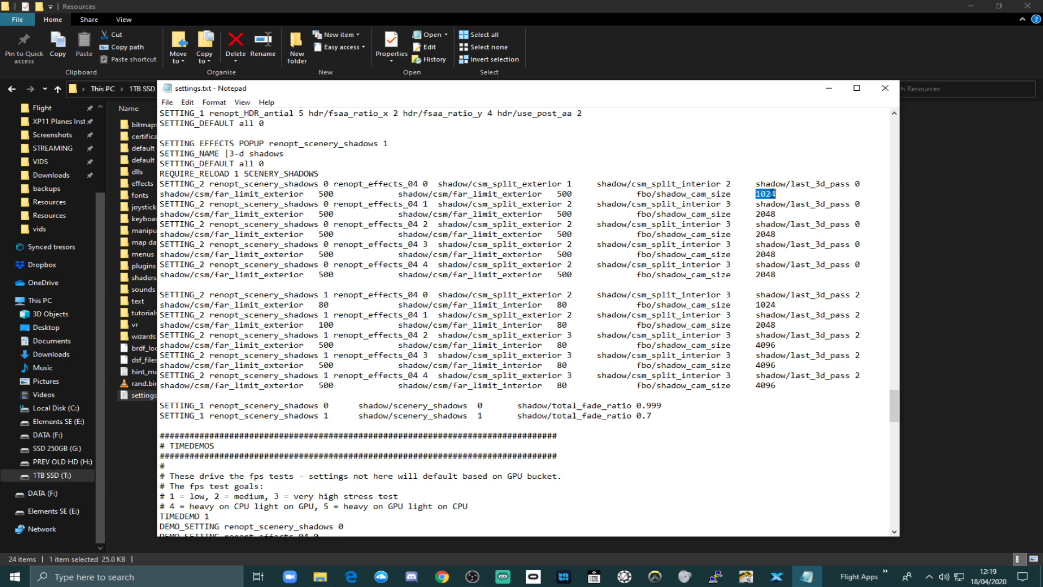
type("8192")
double_click(772, 214)
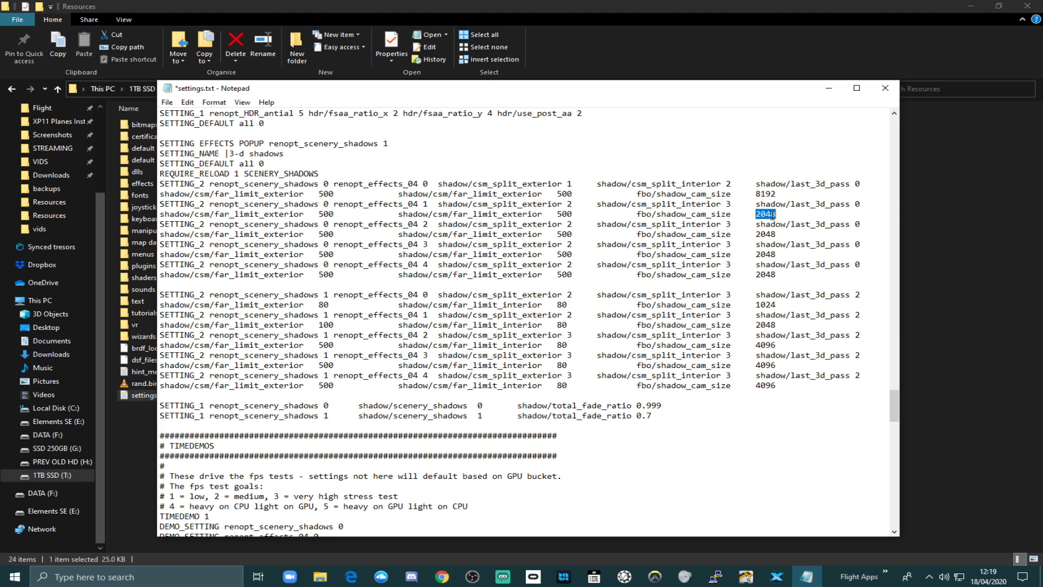
type("8192")
double_click(765, 234)
type("8192")
double_click(765, 255)
type("8192")
double_click(762, 253)
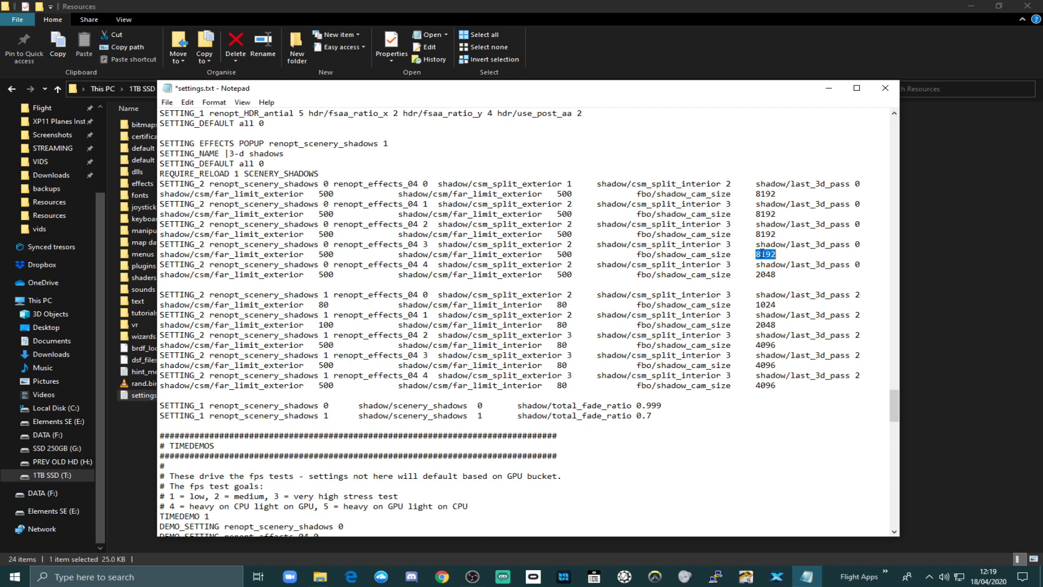
double_click(765, 274)
type("8192")
Replace the remaining shadow_cam_size values (1024, 2048, 4096, 4096, 4096) with 8192.
double_click(765, 304)
type("8192")
double_click(765, 324)
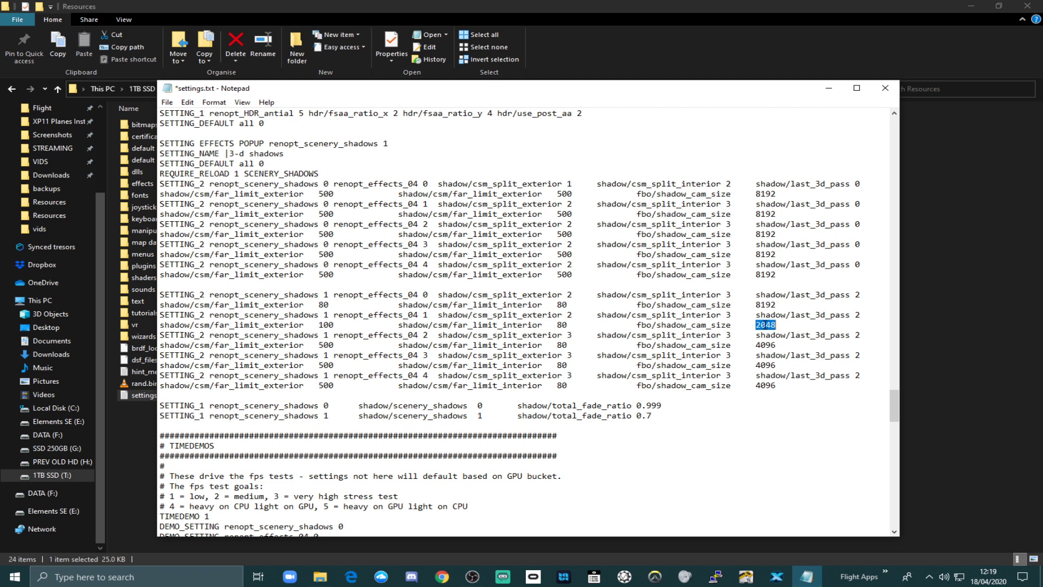
type("8192")
double_click(766, 344)
type("8192")
double_click(766, 365)
type("8192")
double_click(765, 385)
type("8192")
Close Notepad and save the changes to settings.txt.
left_click(886, 91)
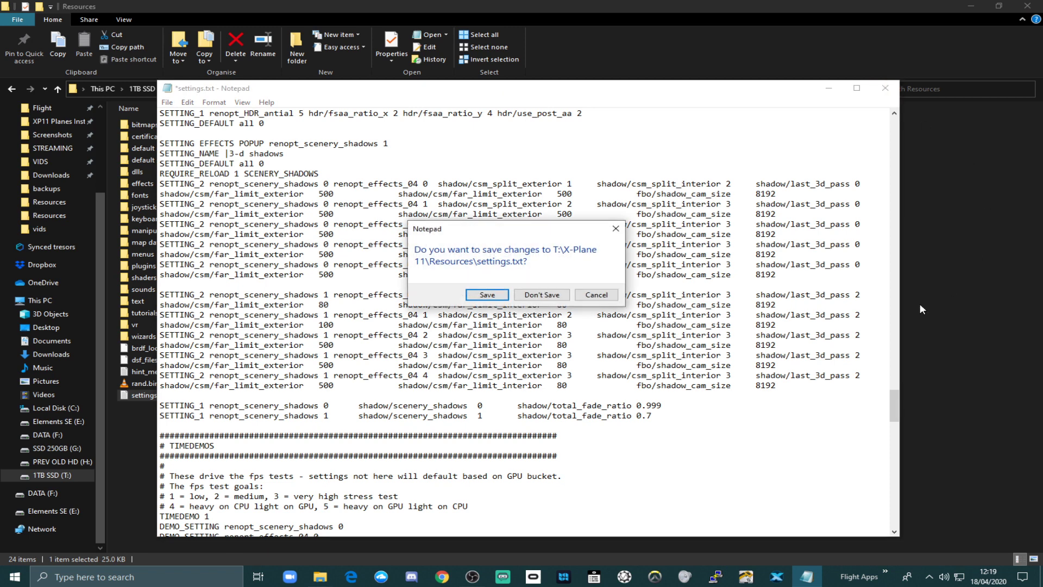
left_click(482, 296)
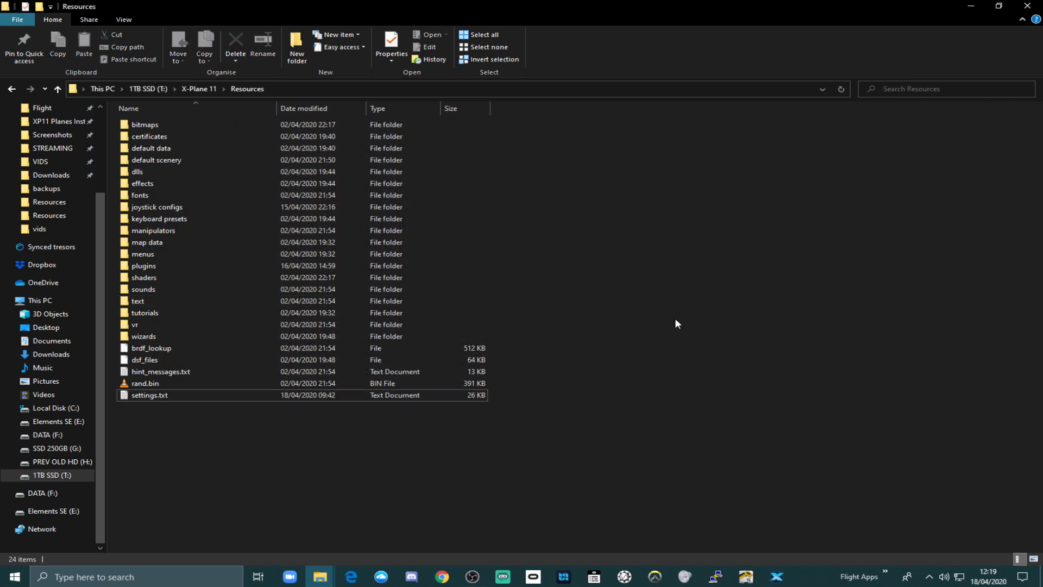